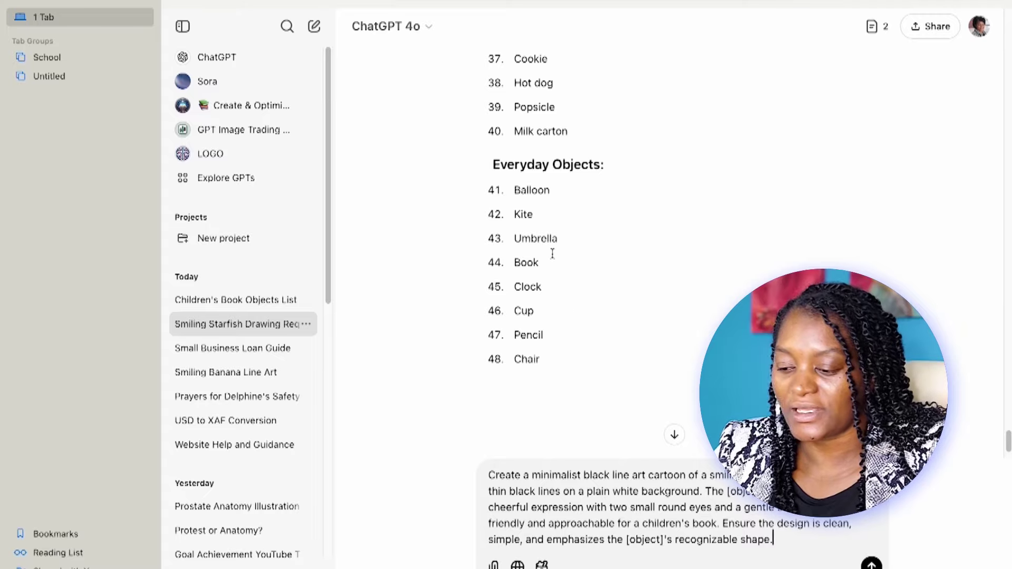
Select the word "Banana" in the Fruits & Vegetables section of the children's book object list
scroll(551, 253, up, 3)
scroll(552, 253, up, 20)
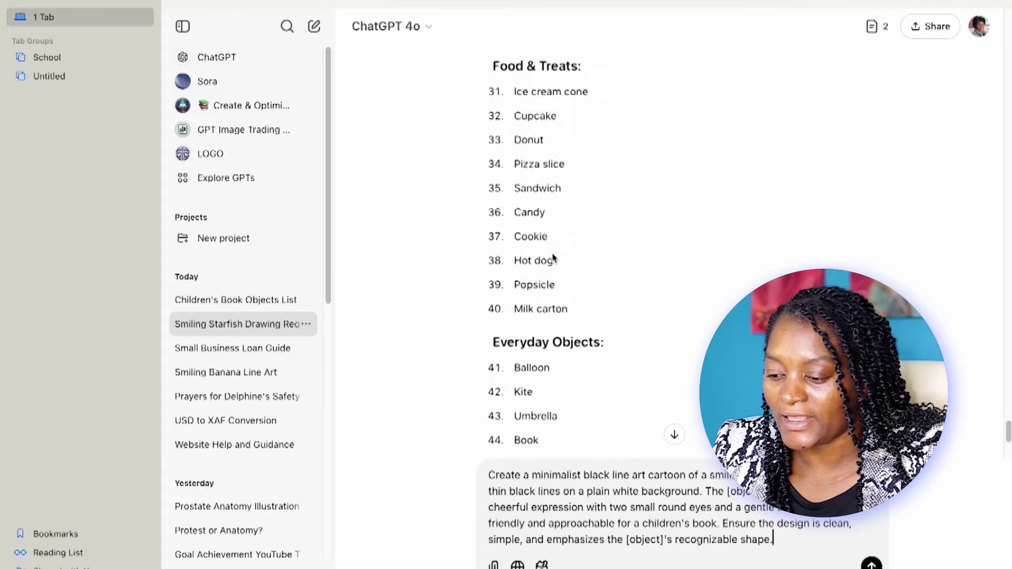
scroll(551, 145, up, 4)
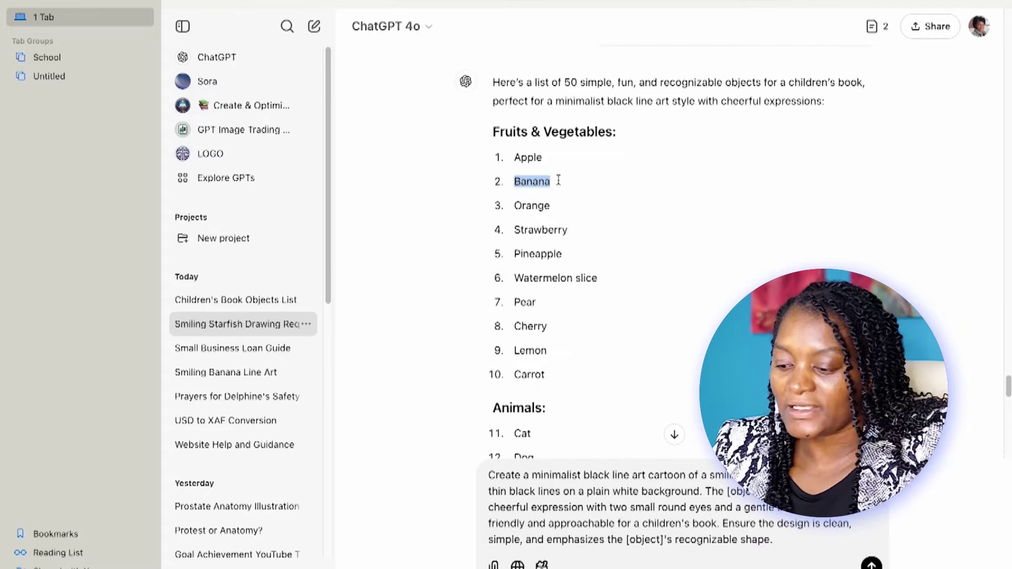
double_click(557, 180)
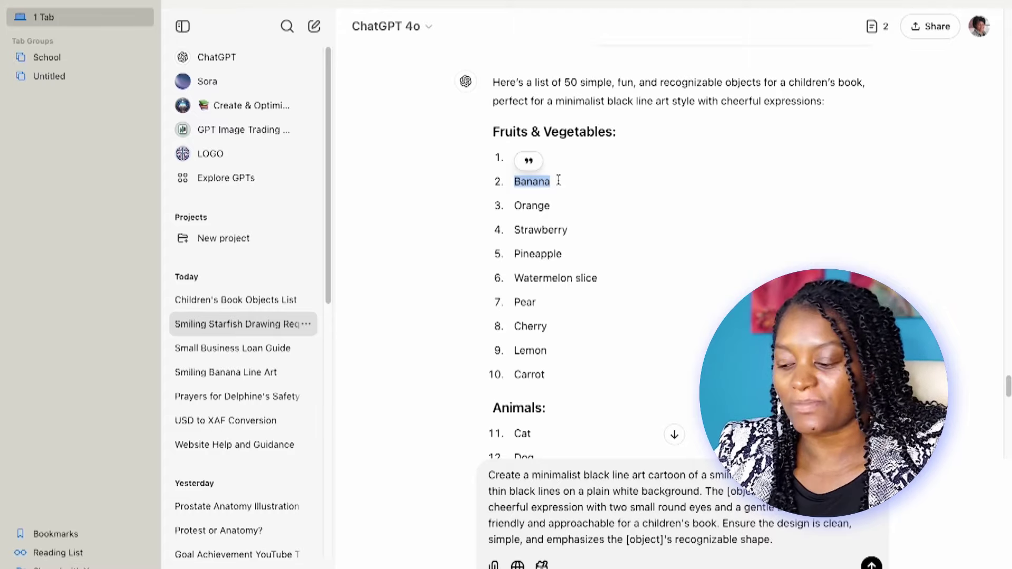
Replace every [object] placeholder in the line art cartoon prompt with "Banana" and send the prompt
scroll(590, 221, down, 5)
drag(746, 475, 785, 474)
key(BackSpace)
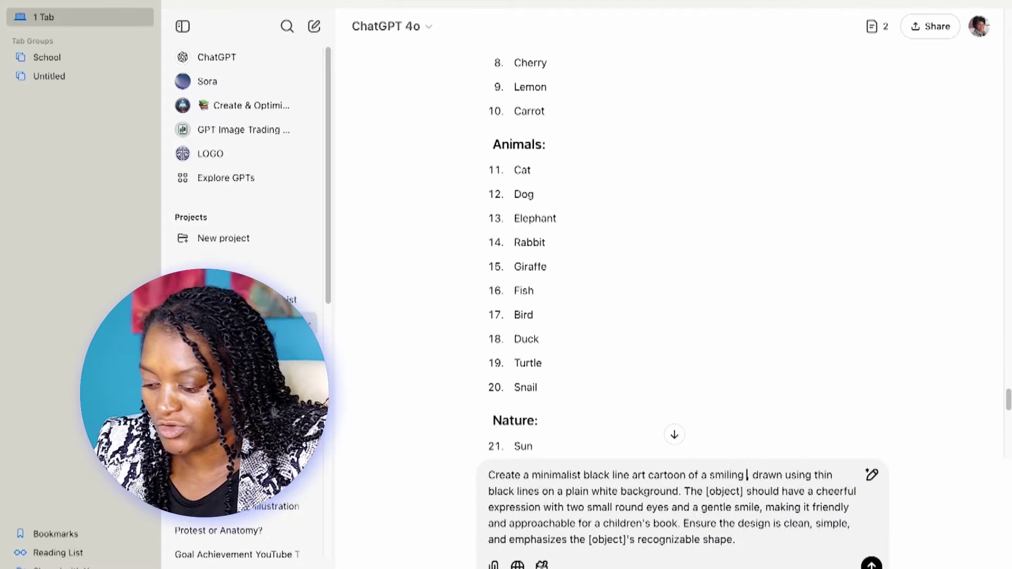
text(Banana,)
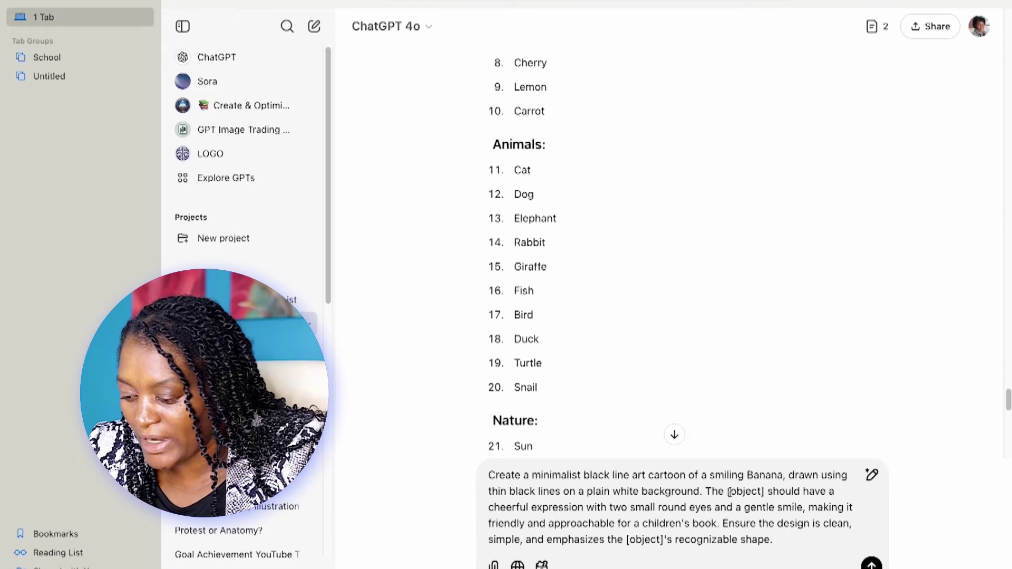
drag(729, 491, 763, 491)
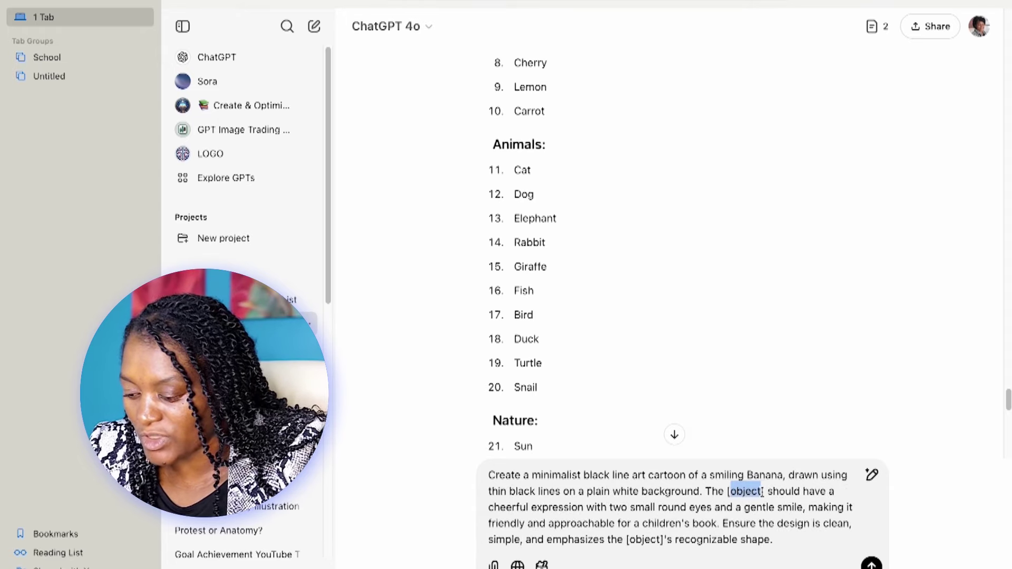
key(BackSpace)
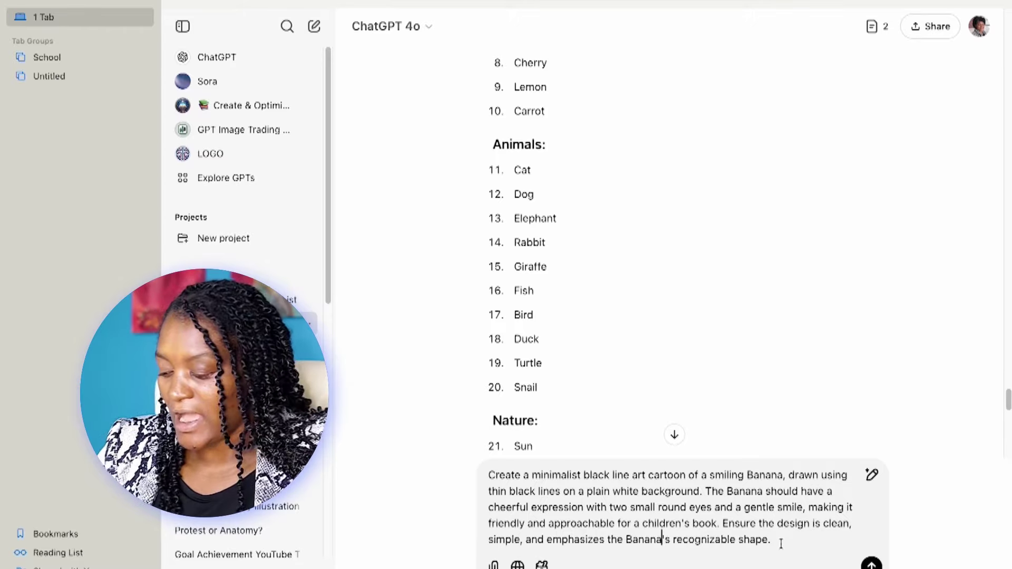
key(Return)
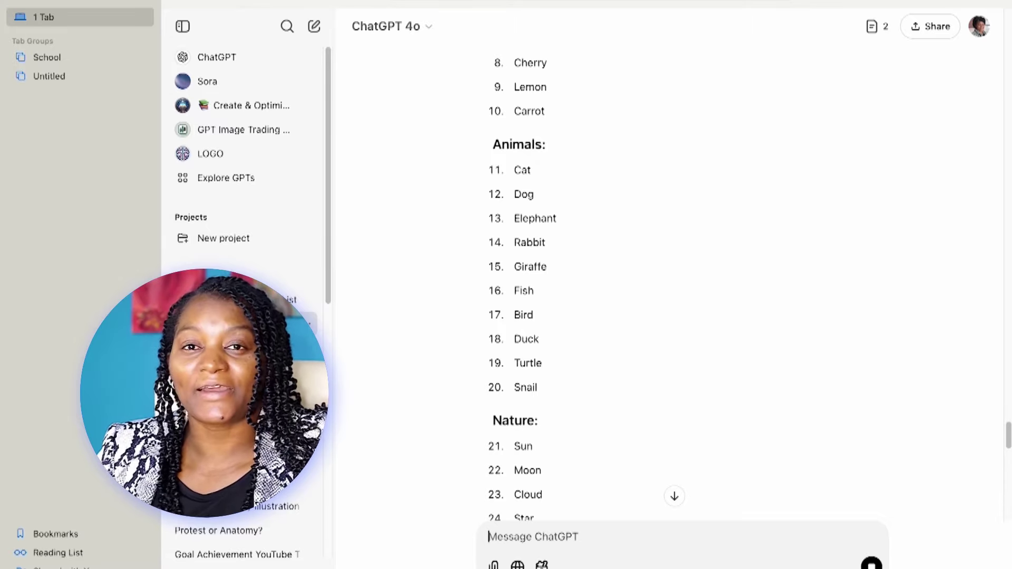
Download the smiling banana line art image from the Smiling Banana Line Art chat
scroll(770, 346, down, 10)
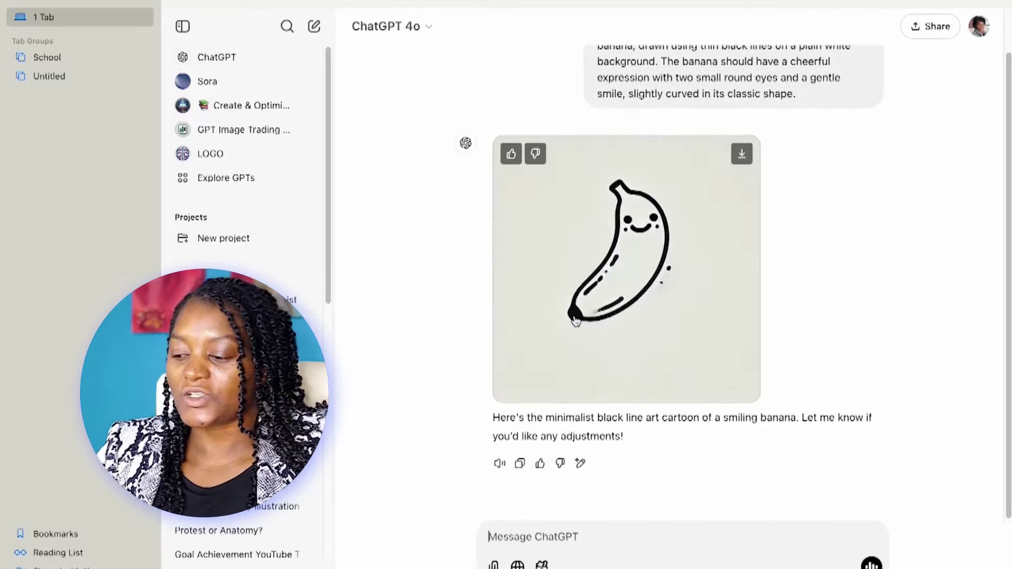
click(621, 304)
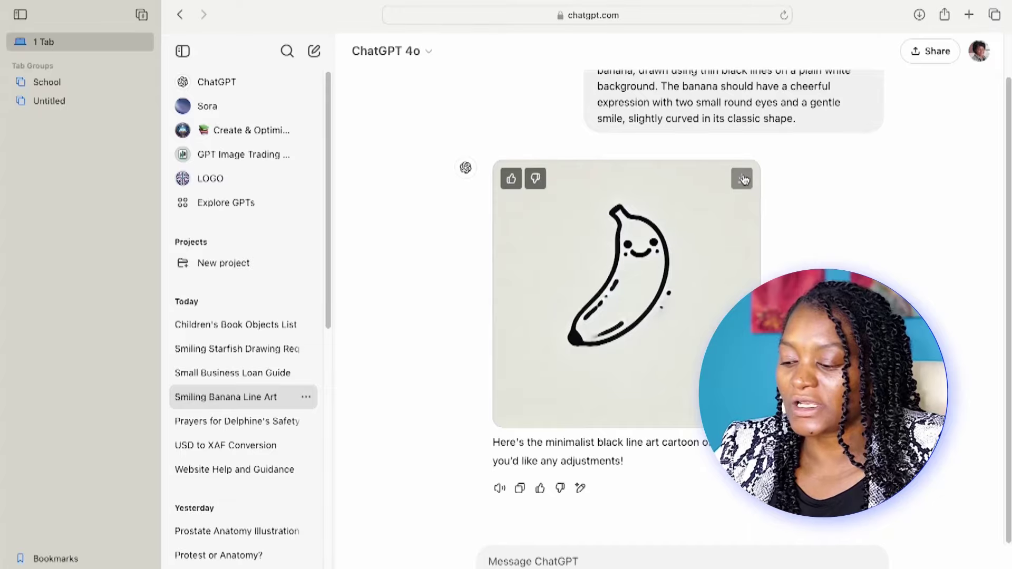
click(743, 179)
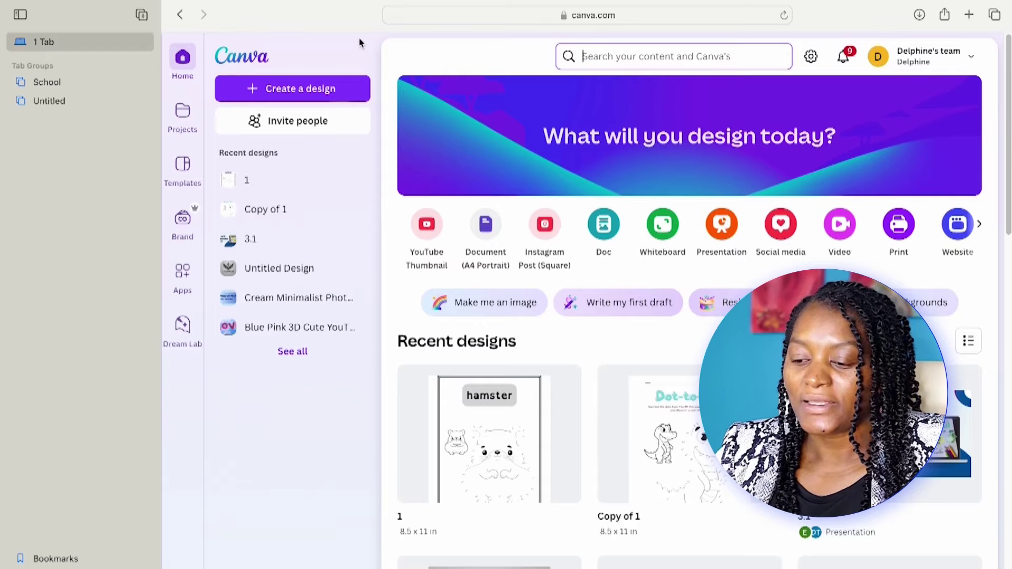
In Canva, create a new blank design using the recent 8.5 × 11 in custom size
click(294, 89)
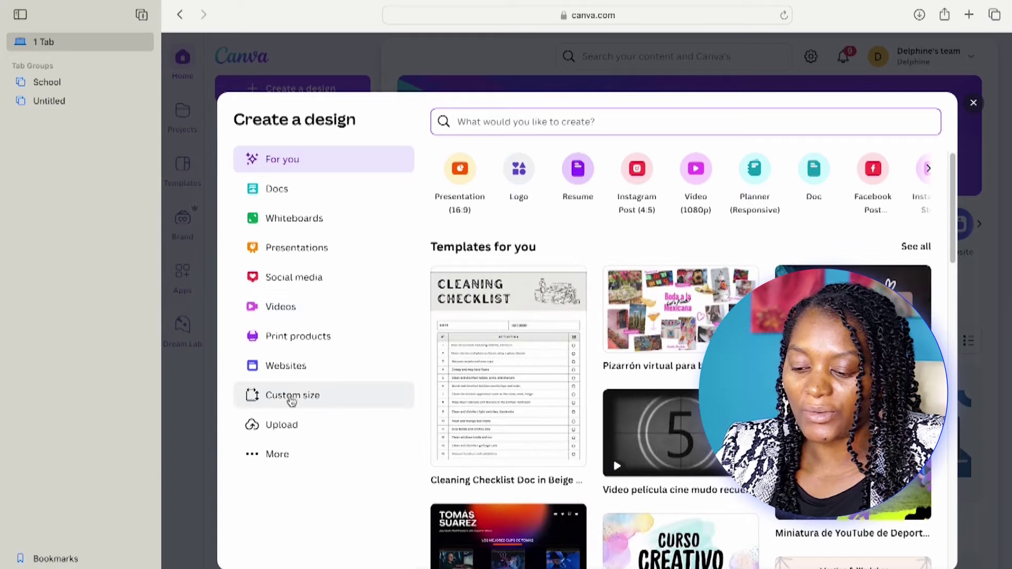
click(301, 399)
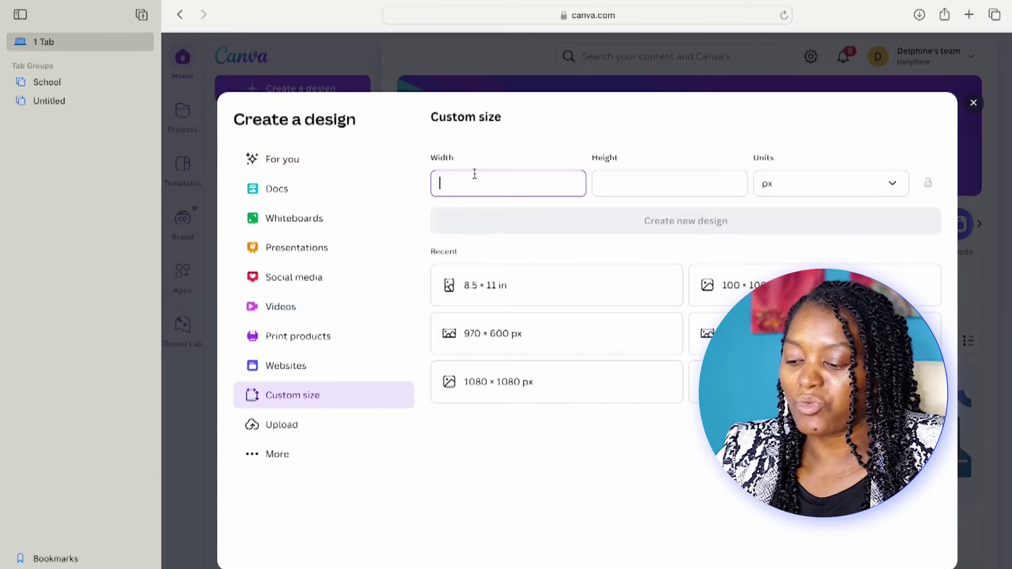
click(481, 298)
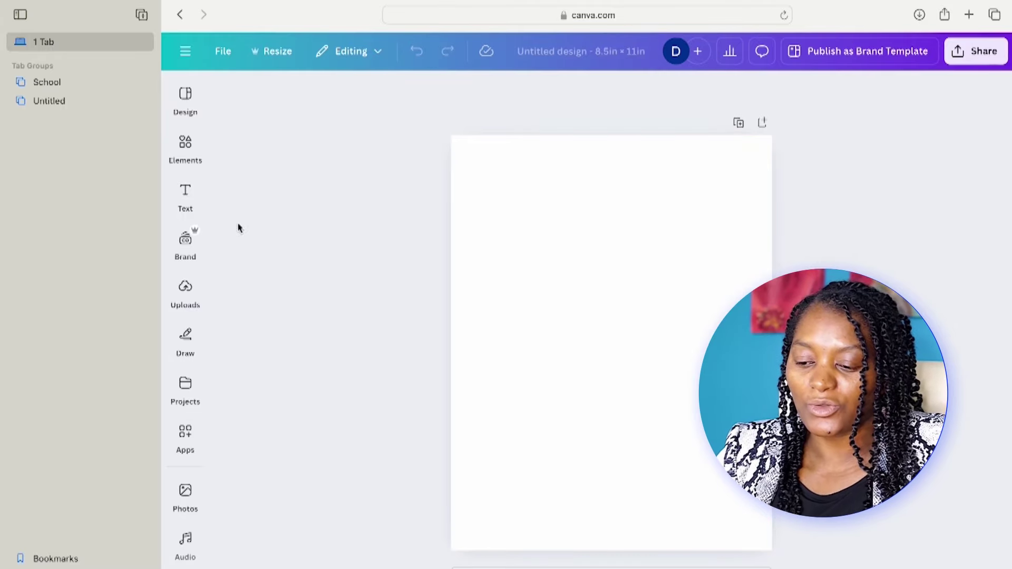
Upload the DALL·E smiling banana .webp file from the computer's recent files to the design's image uploads
click(195, 163)
click(186, 290)
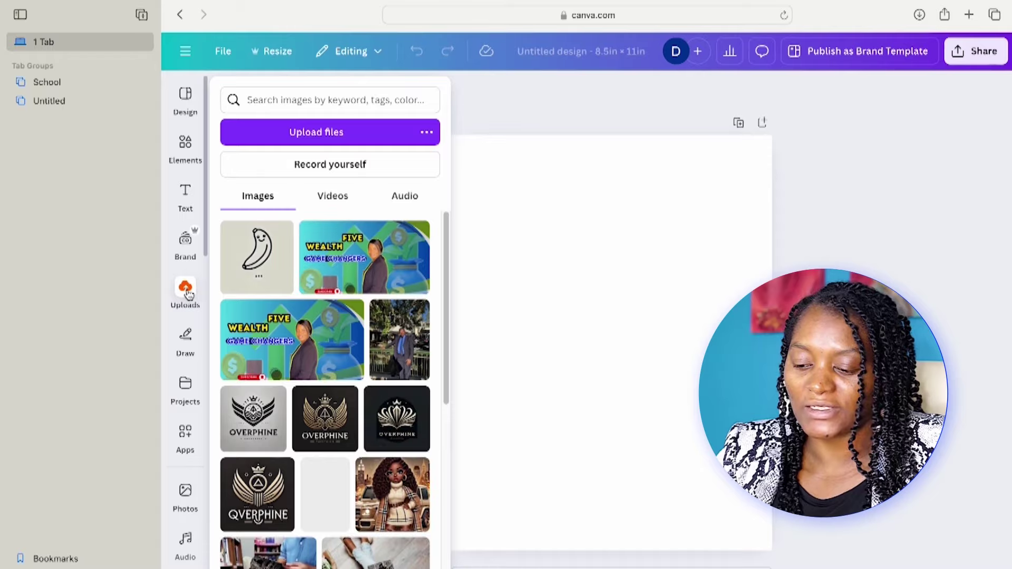
click(327, 128)
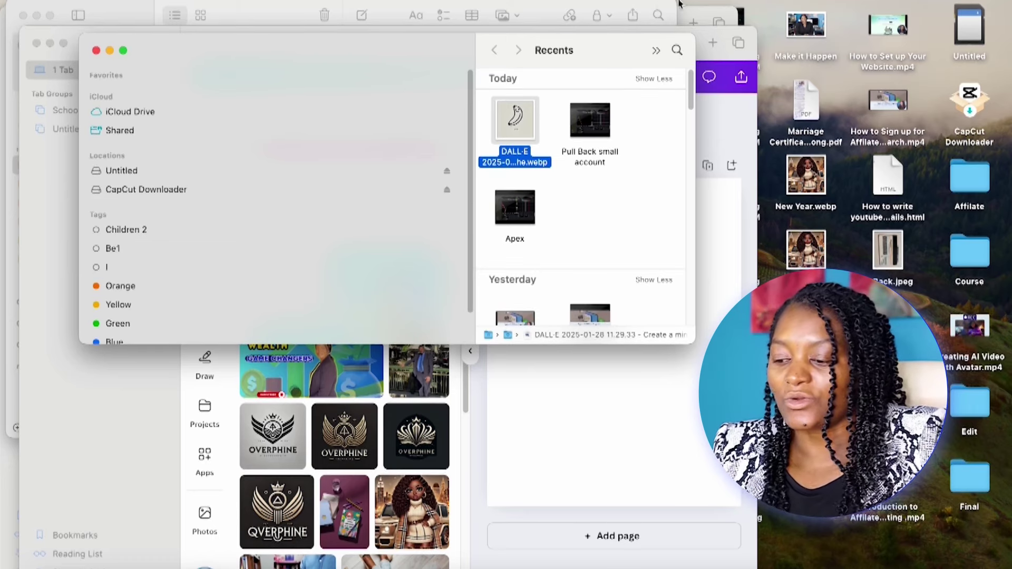
drag(520, 109, 412, 392)
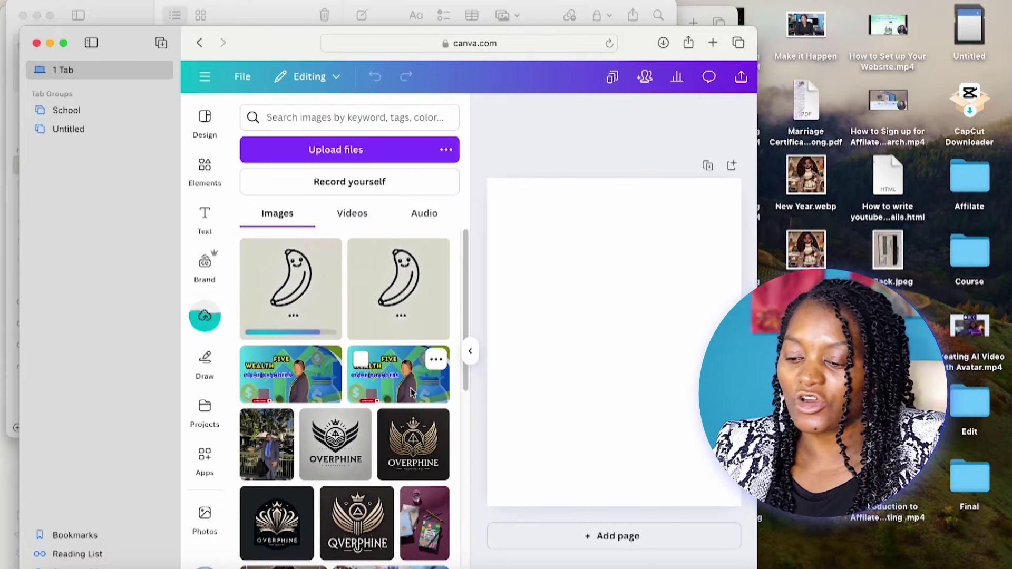
click(64, 43)
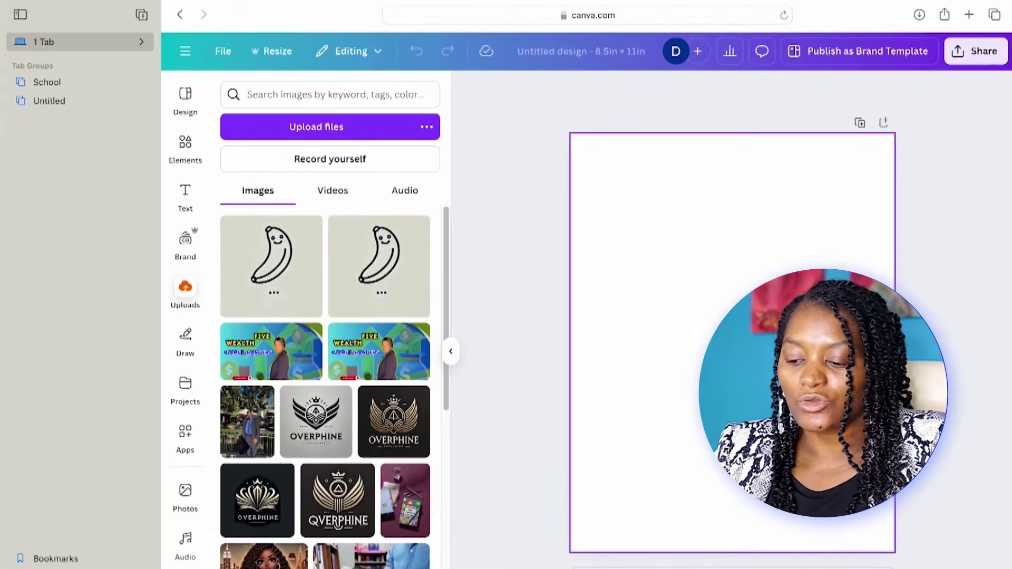
Add the uploaded banana image to the page, enlarge it beyond the page's width, and centre the banana
click(385, 258)
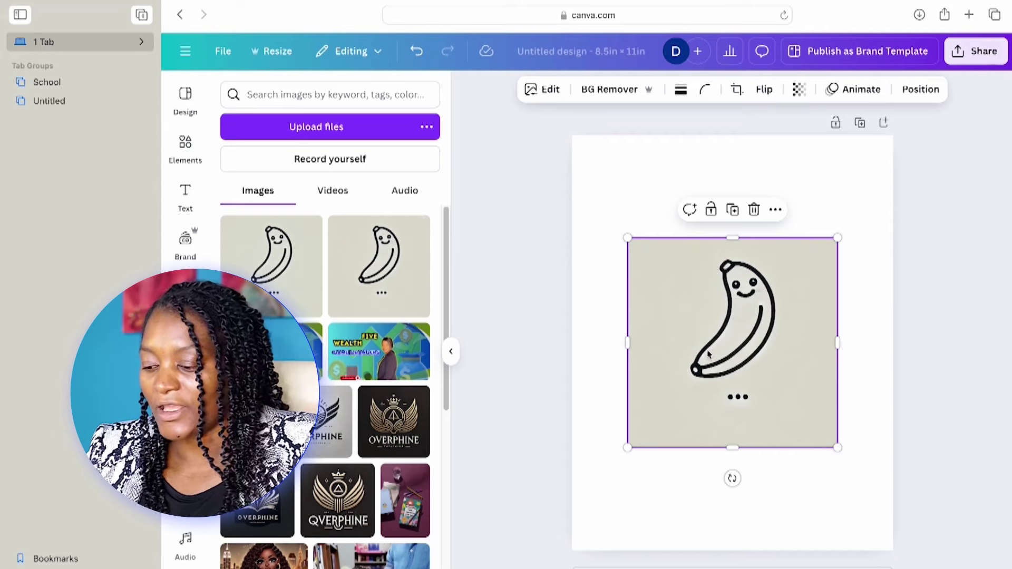
drag(627, 238, 533, 143)
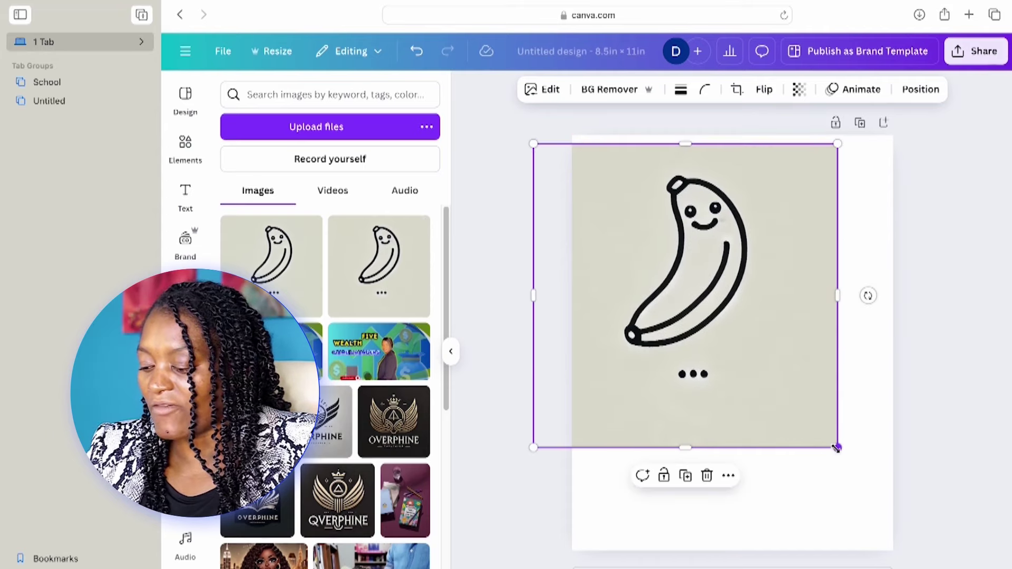
drag(837, 448, 941, 552)
drag(875, 460, 862, 472)
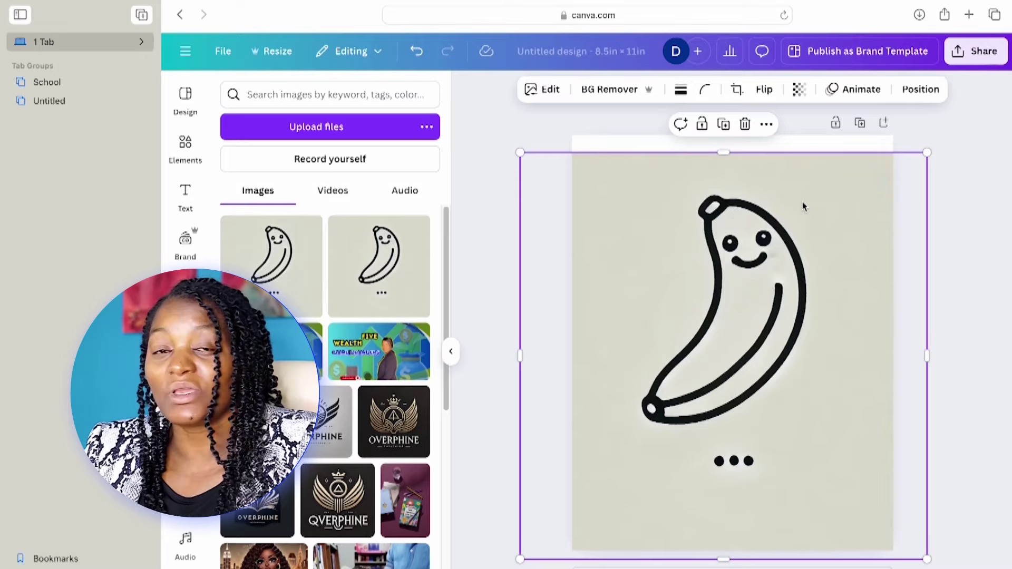
Remove the grey background from the banana image with BG Remover
click(549, 90)
click(267, 190)
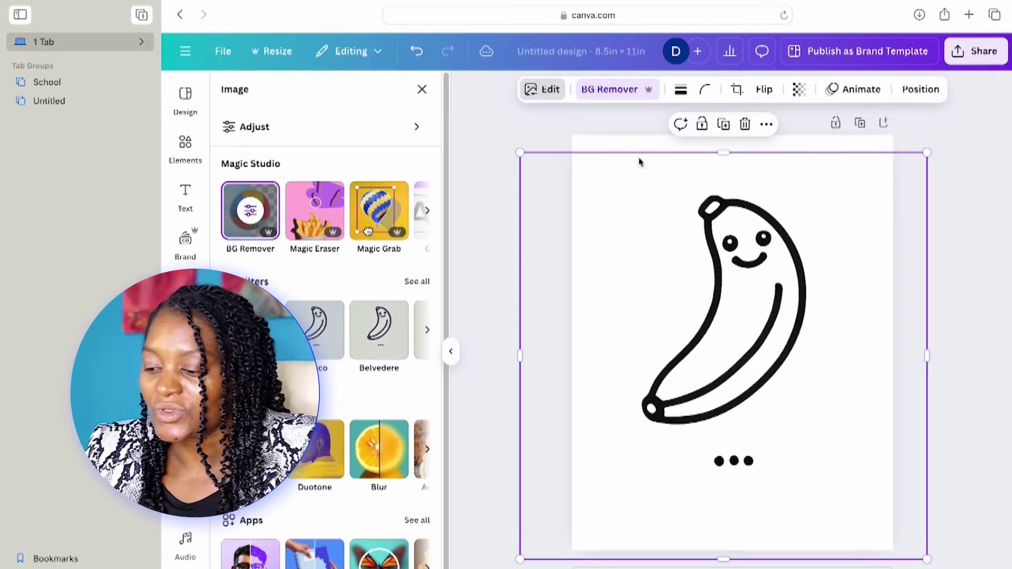
click(975, 221)
Duplicate the banana image and move the copy to the page's lower-right corner, clear of the original
click(823, 287)
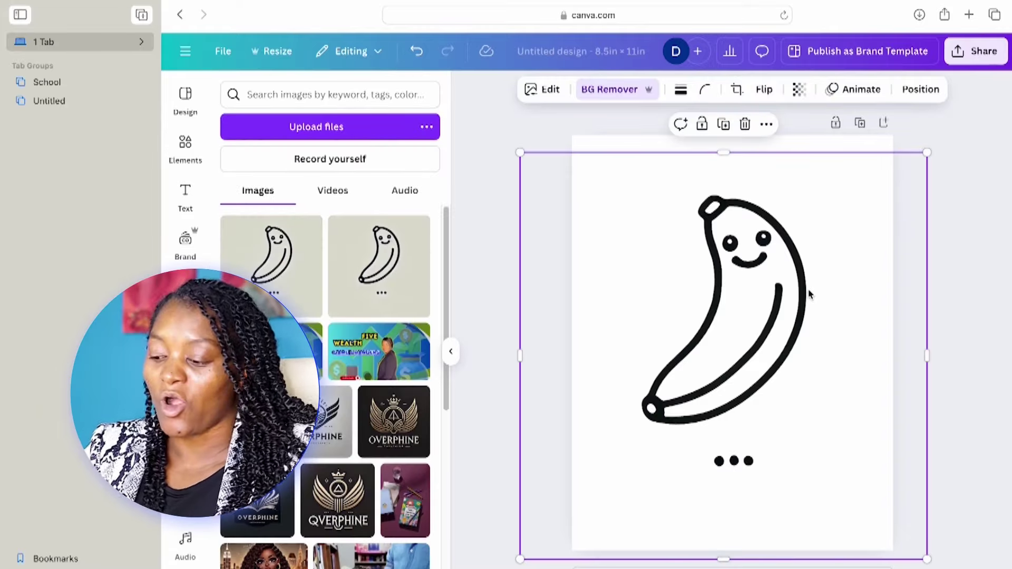
key(super+d)
mouse_move(808, 294)
mouse_down()
mouse_move(887, 445)
mouse_move(860, 242)
mouse_move(882, 306)
mouse_move(801, 289)
mouse_up()
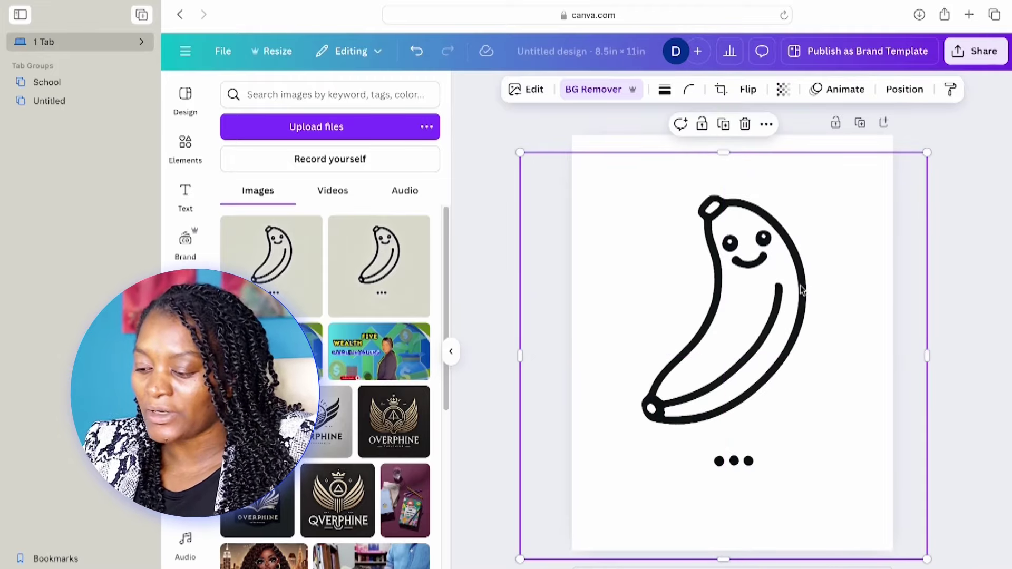
drag(801, 289, 892, 562)
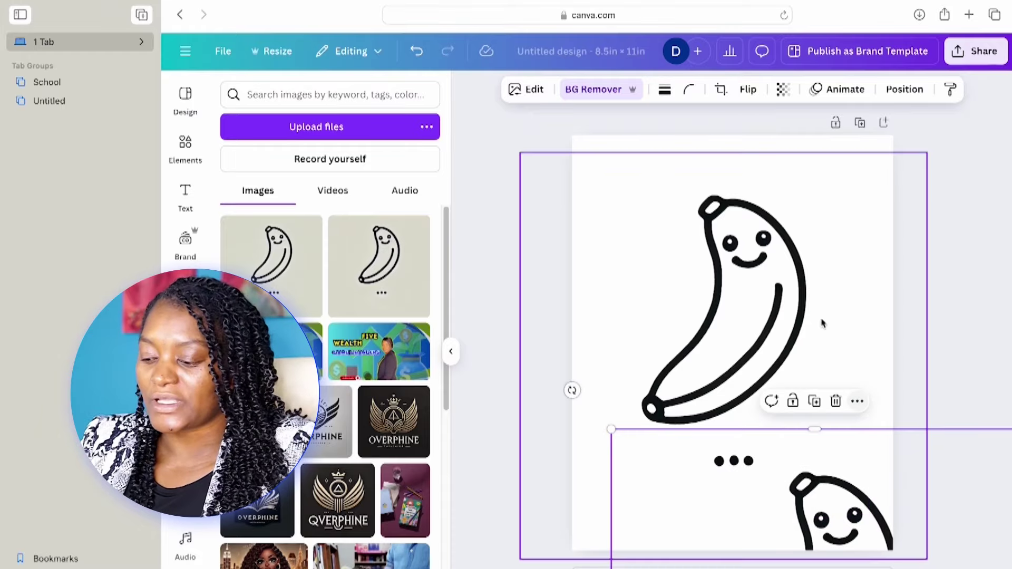
Erase the three dots and the lower half of the original banana using Magic Eraser with brush size 25
click(772, 264)
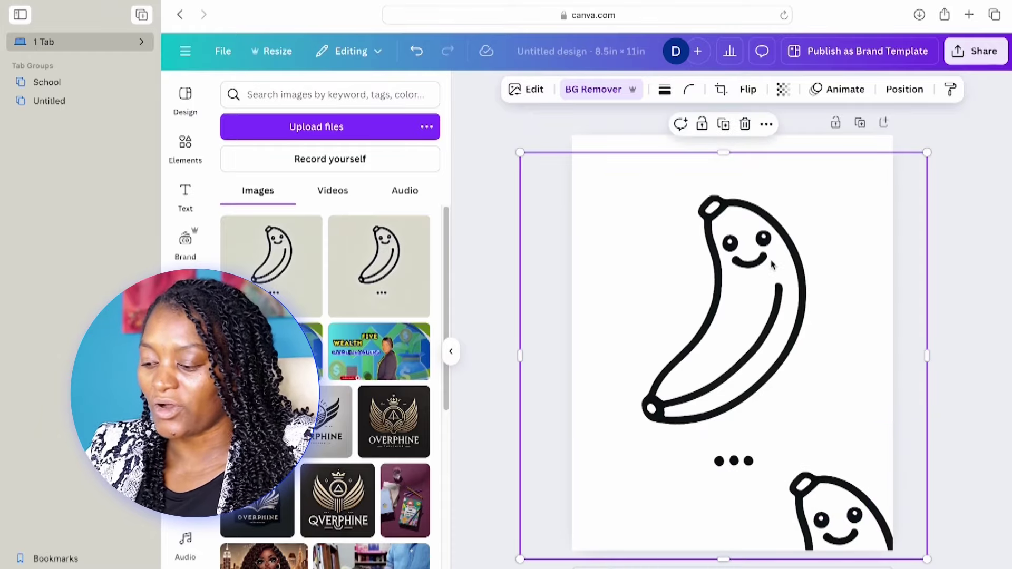
click(529, 89)
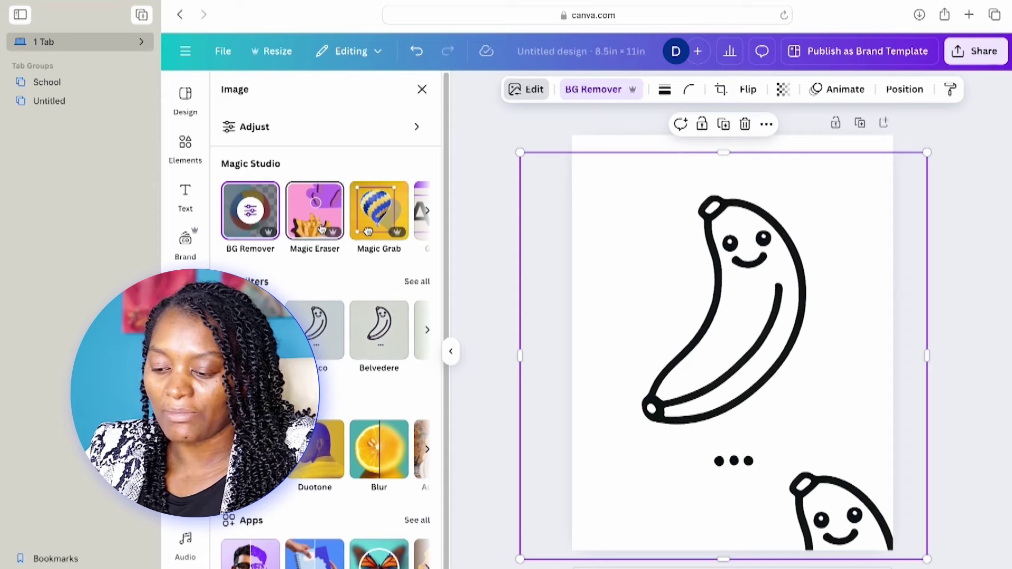
click(318, 217)
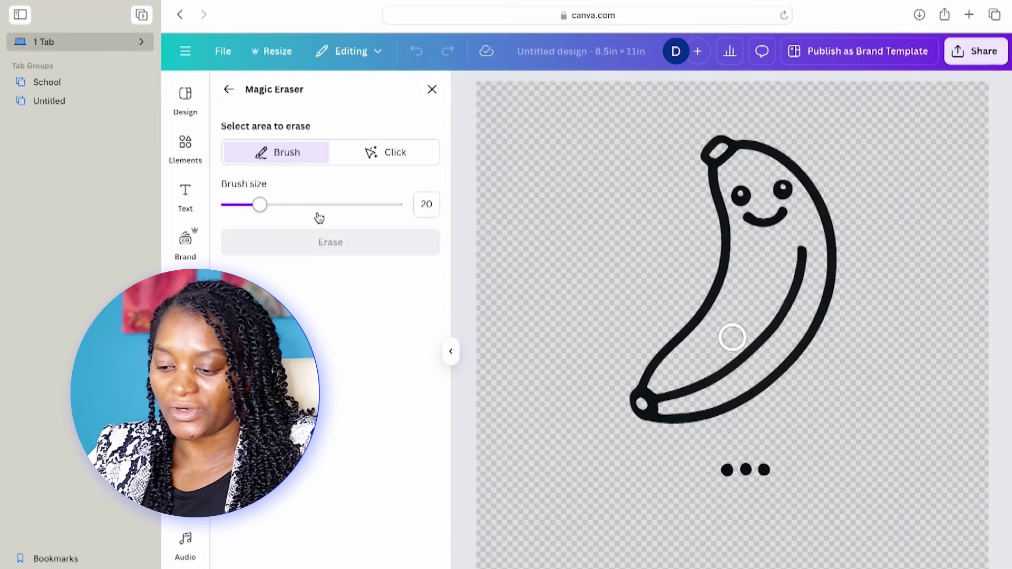
drag(260, 205, 269, 208)
mouse_move(709, 469)
mouse_down()
mouse_move(779, 478)
mouse_move(703, 468)
mouse_move(791, 480)
mouse_move(724, 470)
mouse_move(761, 473)
mouse_up()
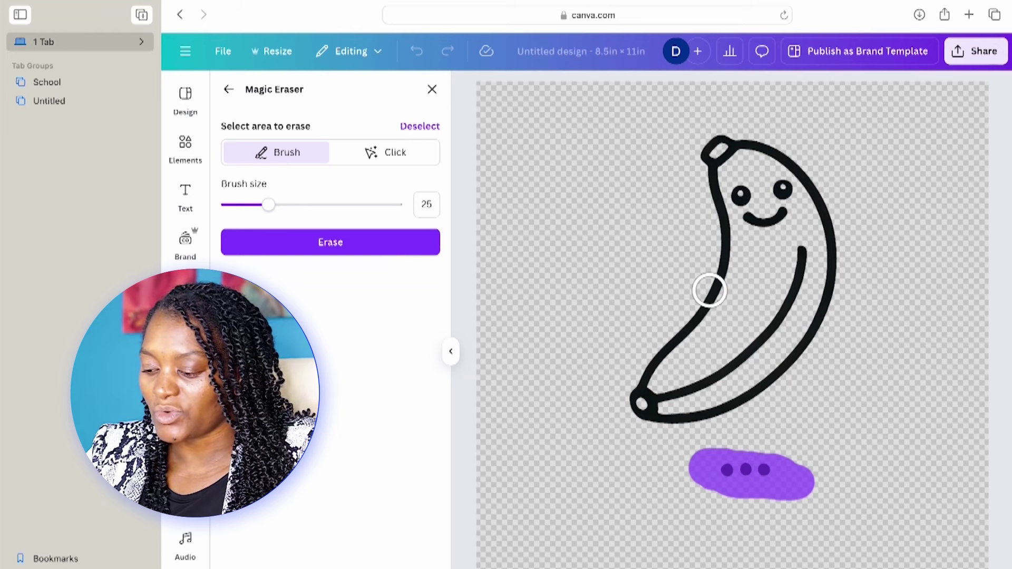
mouse_move(710, 290)
mouse_down()
mouse_move(675, 324)
mouse_move(646, 408)
mouse_move(633, 397)
mouse_move(659, 419)
mouse_move(754, 401)
mouse_move(796, 363)
mouse_move(773, 382)
mouse_move(674, 413)
mouse_move(764, 355)
mouse_move(754, 354)
mouse_move(820, 333)
mouse_move(820, 322)
mouse_move(742, 390)
mouse_move(619, 402)
mouse_move(645, 384)
mouse_move(659, 390)
mouse_move(651, 375)
mouse_move(717, 281)
mouse_move(730, 307)
mouse_move(780, 323)
mouse_up()
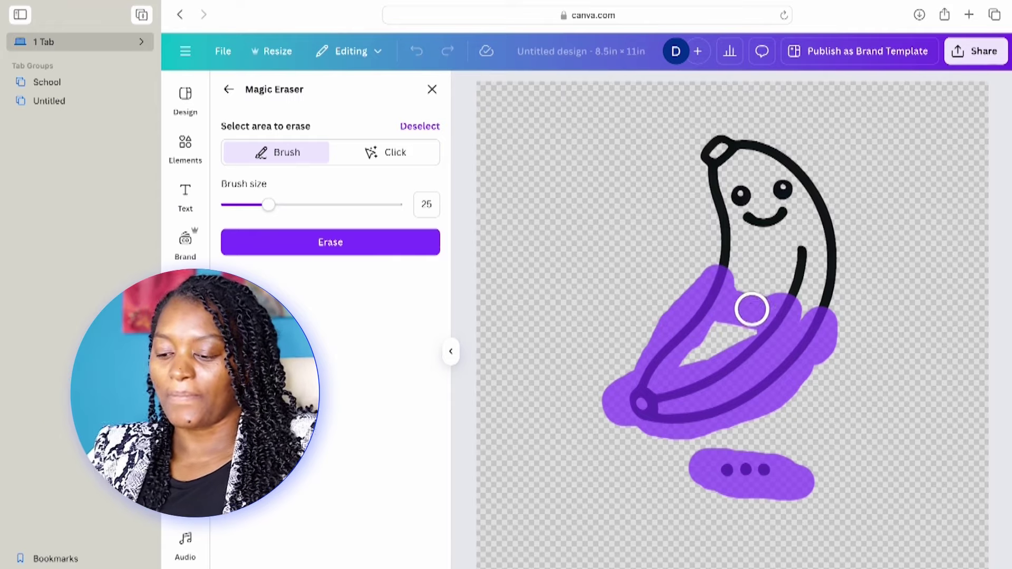
click(335, 244)
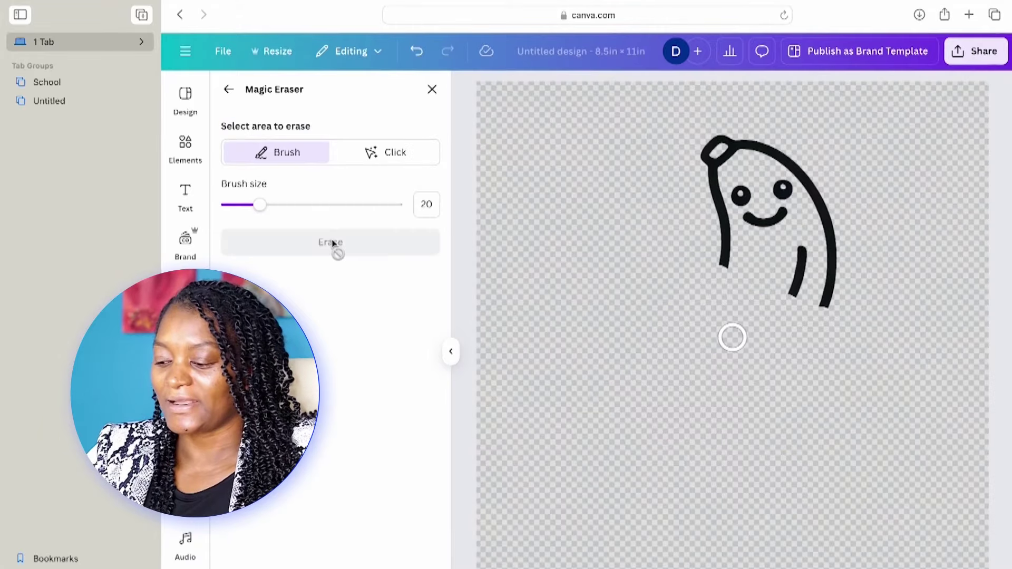
click(229, 89)
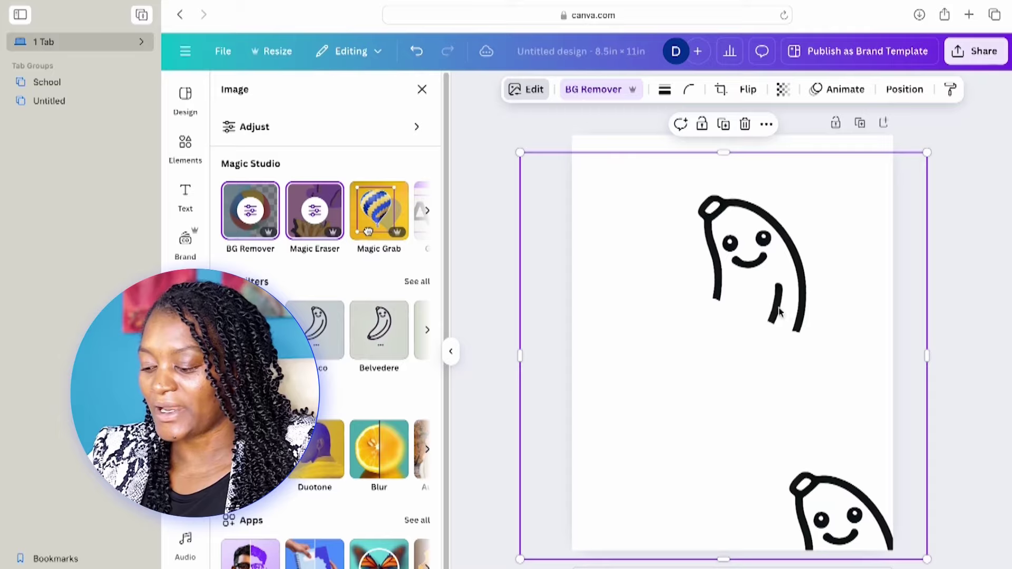
Move the intact banana copy from the page's lower-right corner into exact alignment over the half-erased banana
drag(609, 427, 1009, 567)
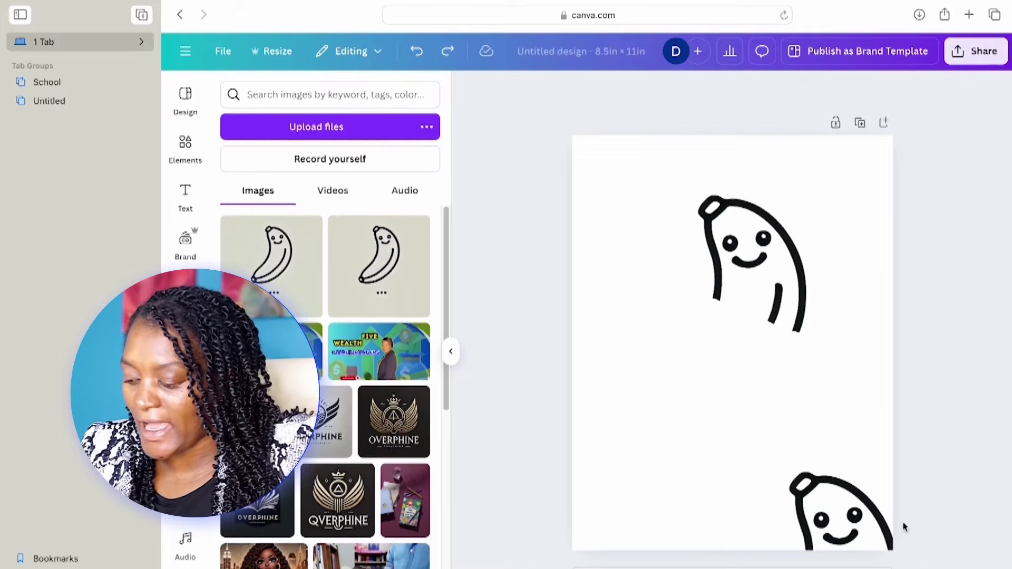
click(870, 533)
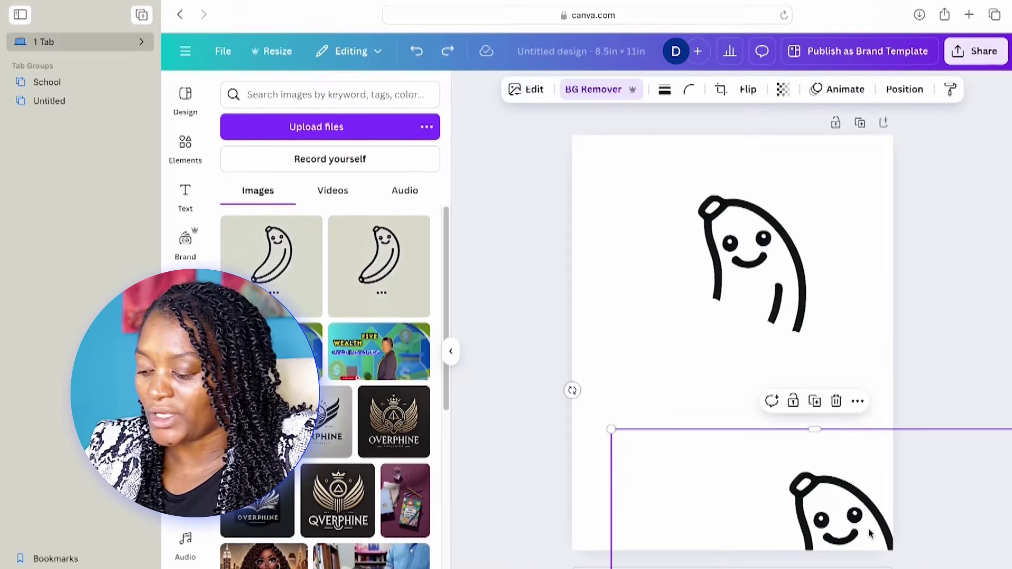
drag(870, 531, 781, 259)
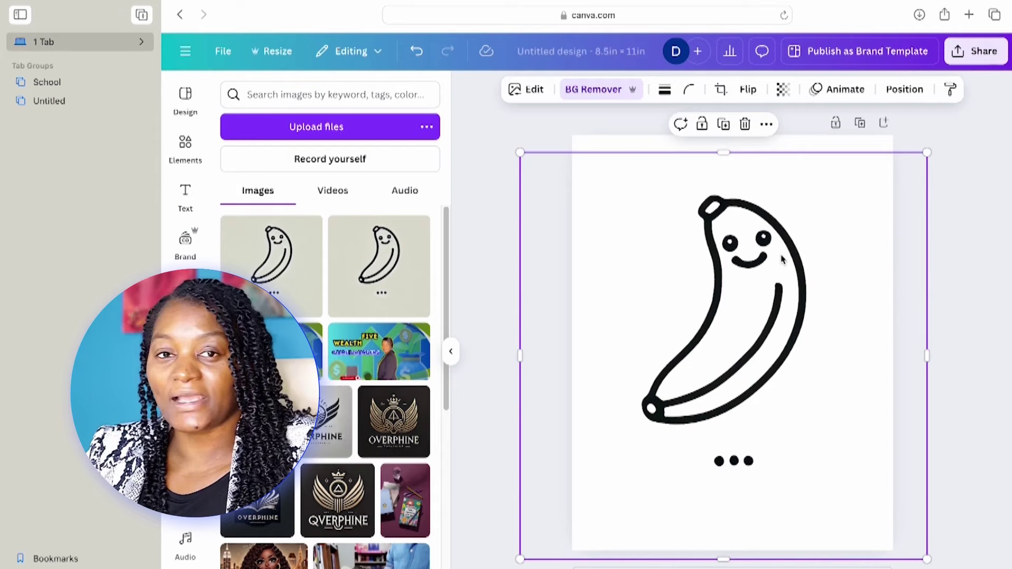
Set the transparency of the intact banana copy lying over the half-erased original to 8
click(783, 89)
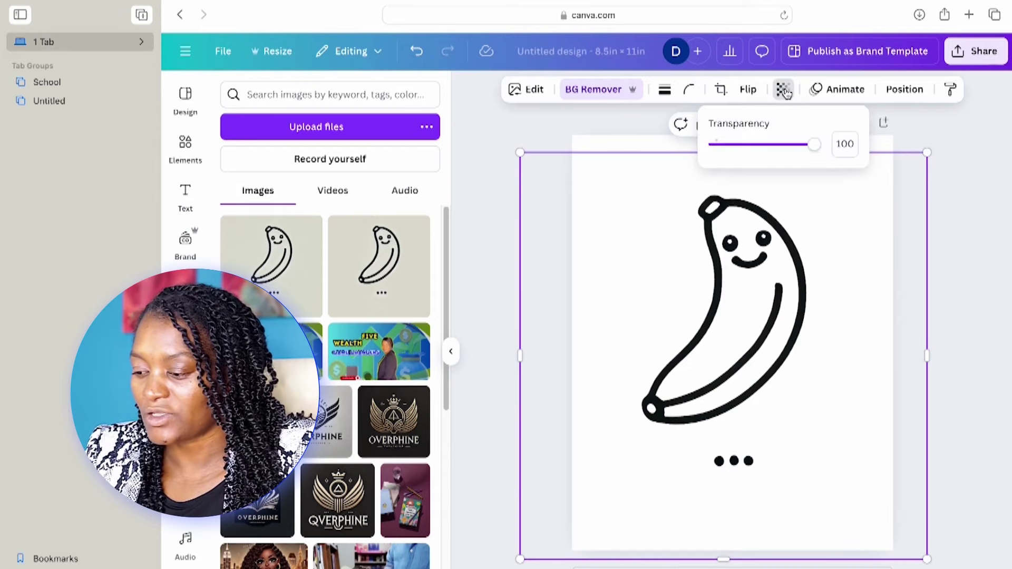
drag(813, 141, 724, 157)
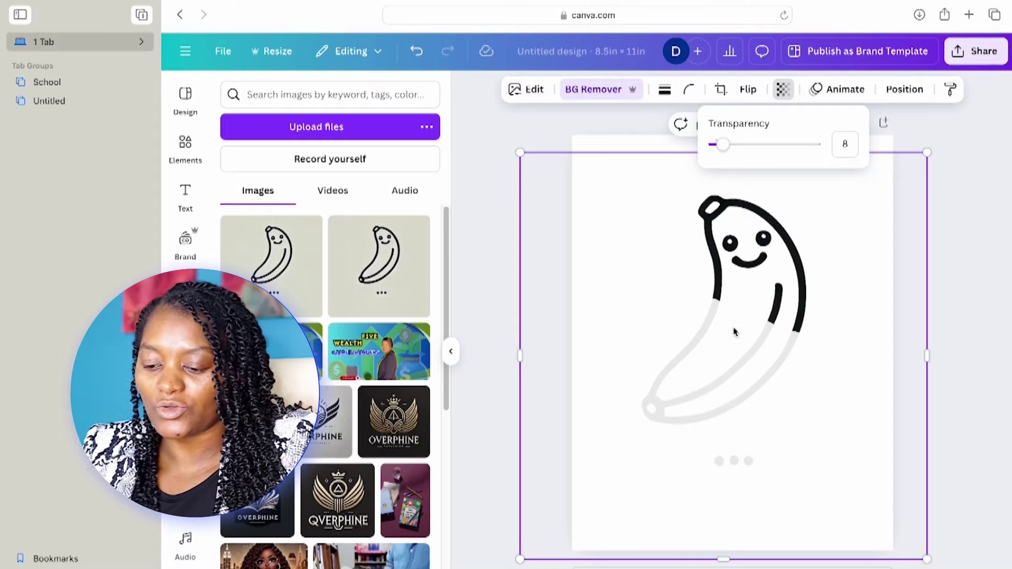
Add a circle shape and shrink it to a small dot beside the banana's left outline
click(185, 145)
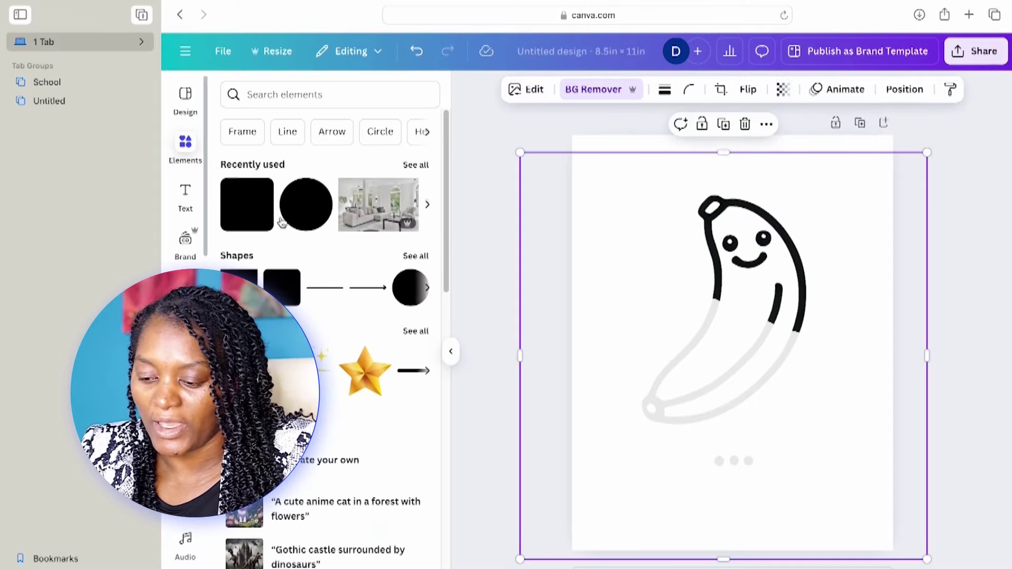
click(315, 207)
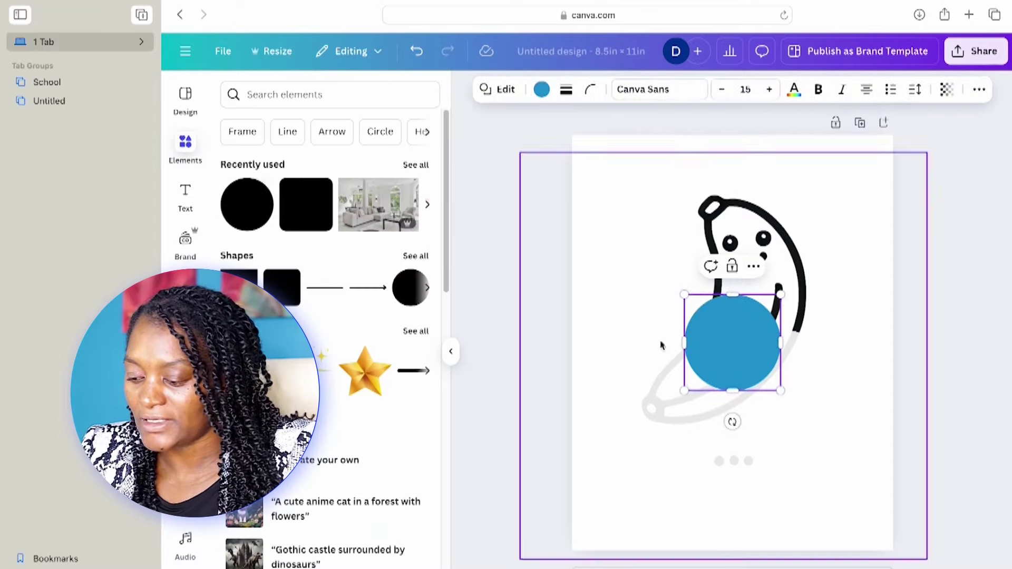
drag(783, 397, 693, 320)
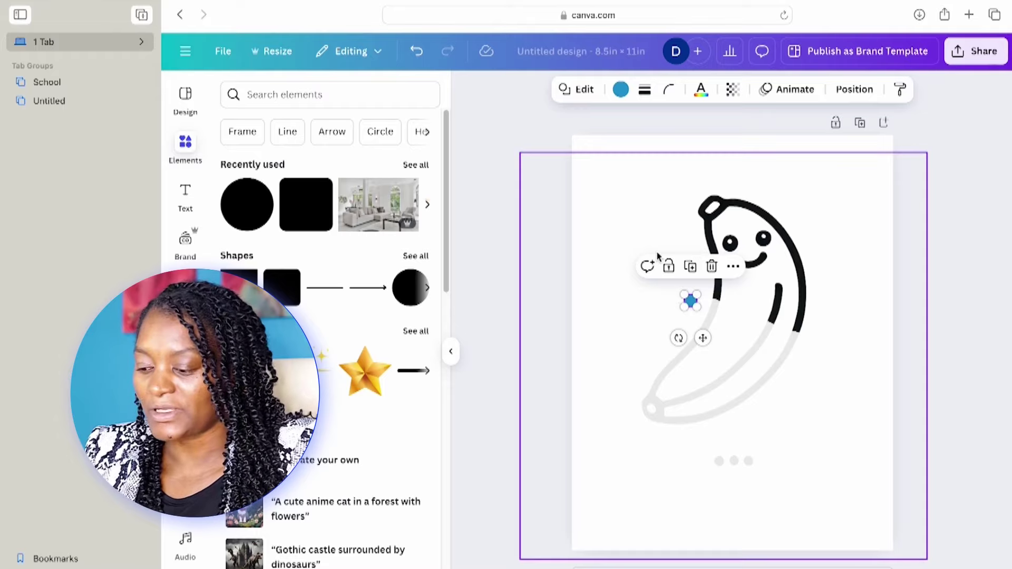
click(657, 240)
Recolor the small circle black and make it slightly smaller
click(692, 303)
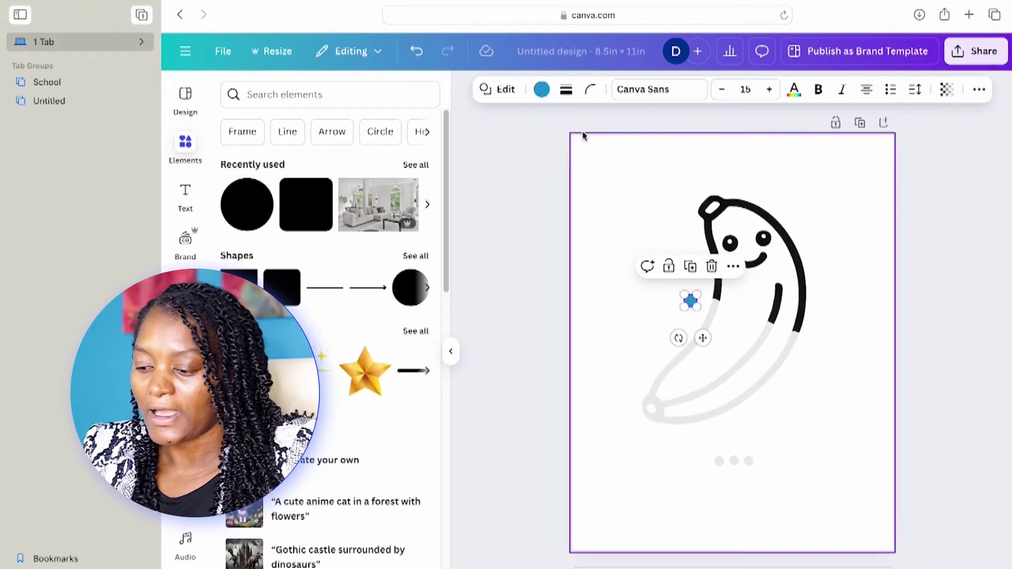
click(541, 89)
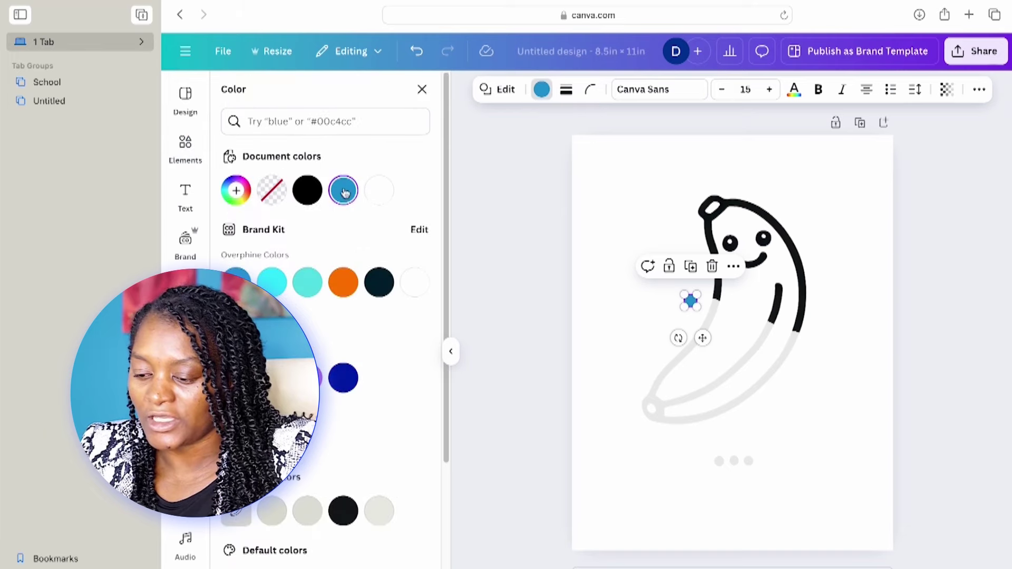
click(308, 190)
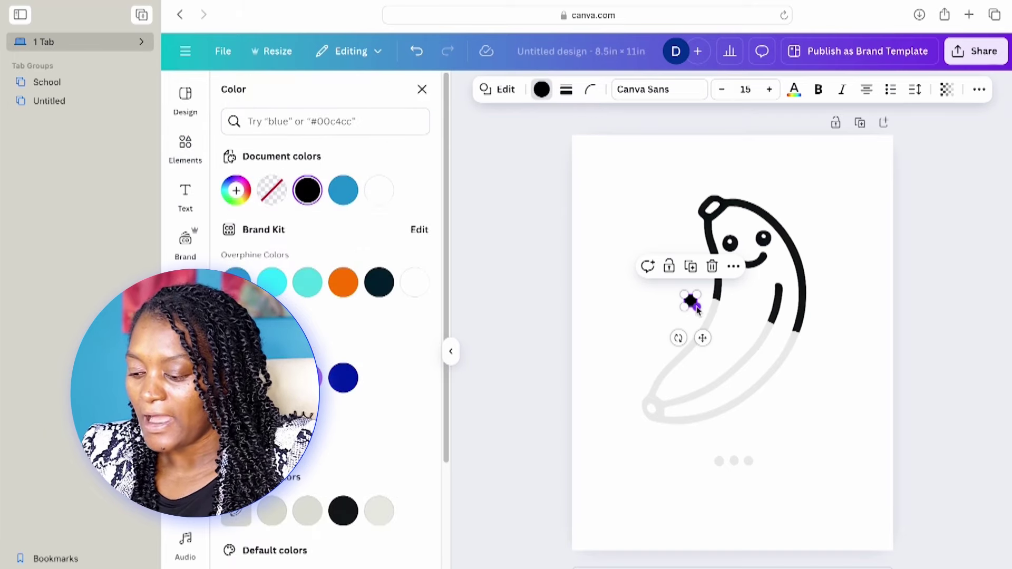
drag(696, 310, 690, 304)
click(663, 250)
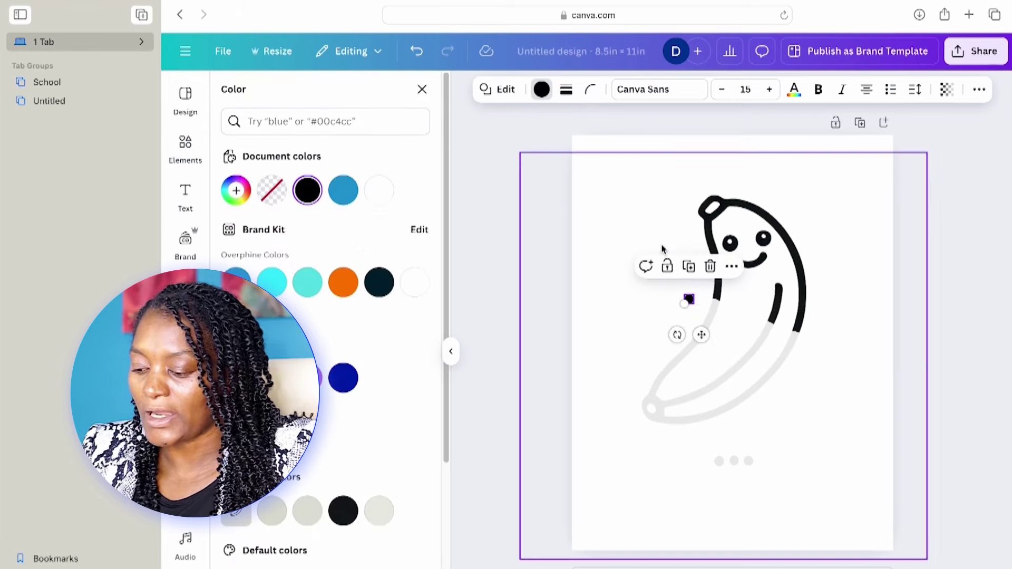
Place the black dot where the banana's faded left outline begins, and put a duplicate further down that outline
click(689, 298)
drag(688, 298, 717, 316)
click(661, 305)
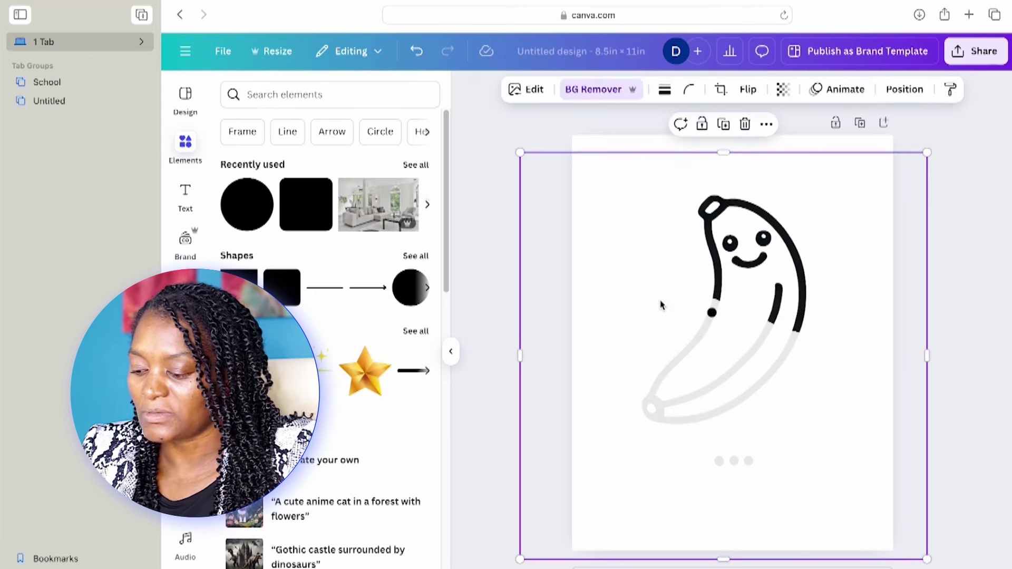
click(711, 313)
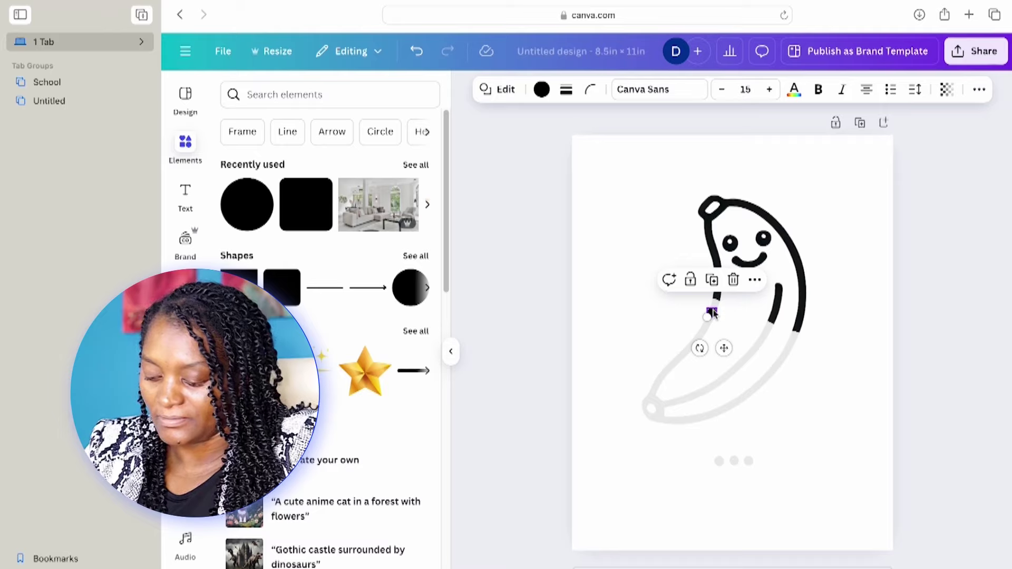
drag(712, 313, 695, 346)
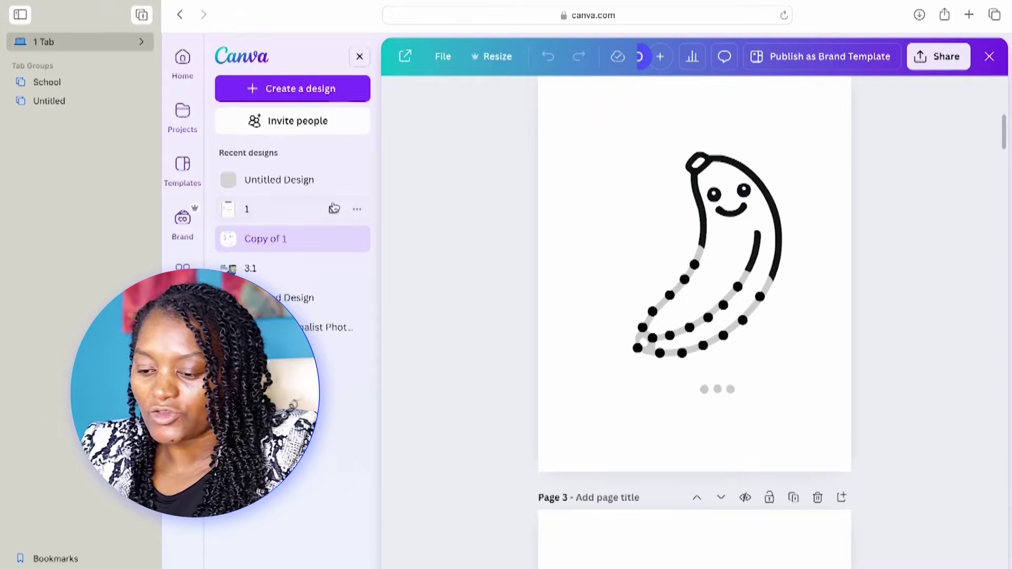
In the design "Copy of 1", add the text "1" at size 27.1 beside the first dot on the banana's left outline
click(691, 305)
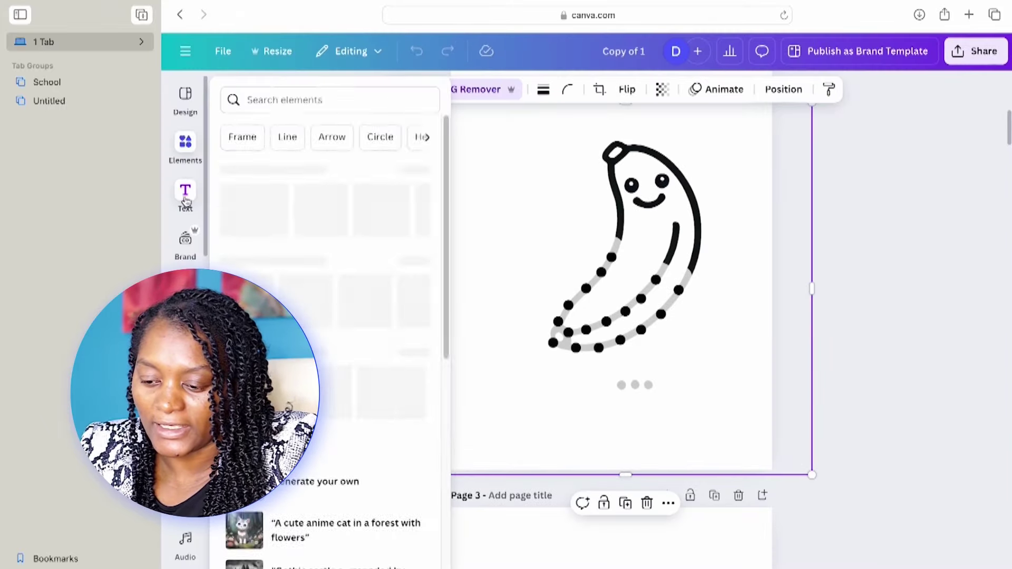
click(186, 194)
key(t)
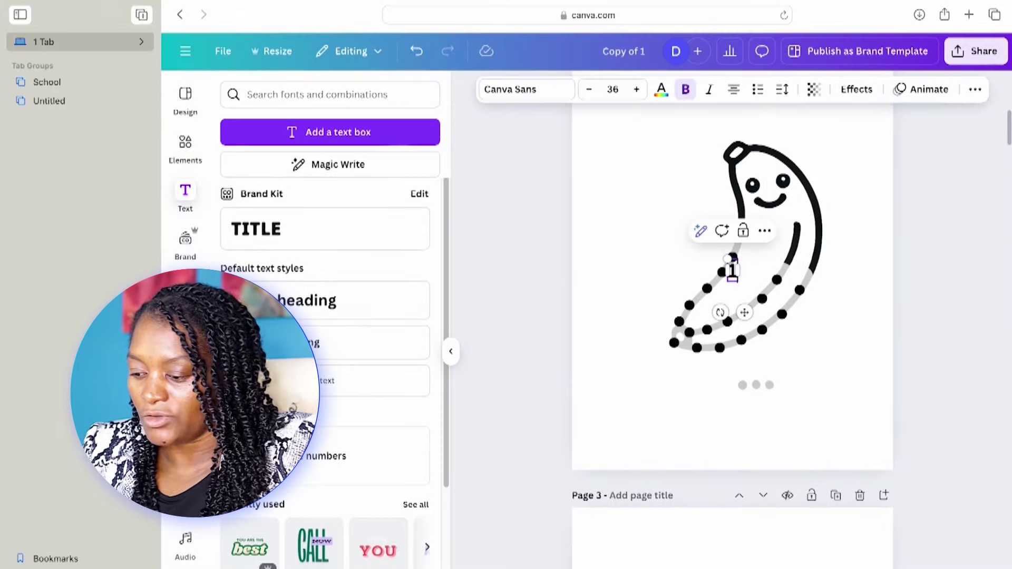
click(685, 272)
drag(732, 269, 713, 243)
click(684, 257)
Duplicate the number 1 label, place the copy beside the second dot, and change its text to 2
click(714, 248)
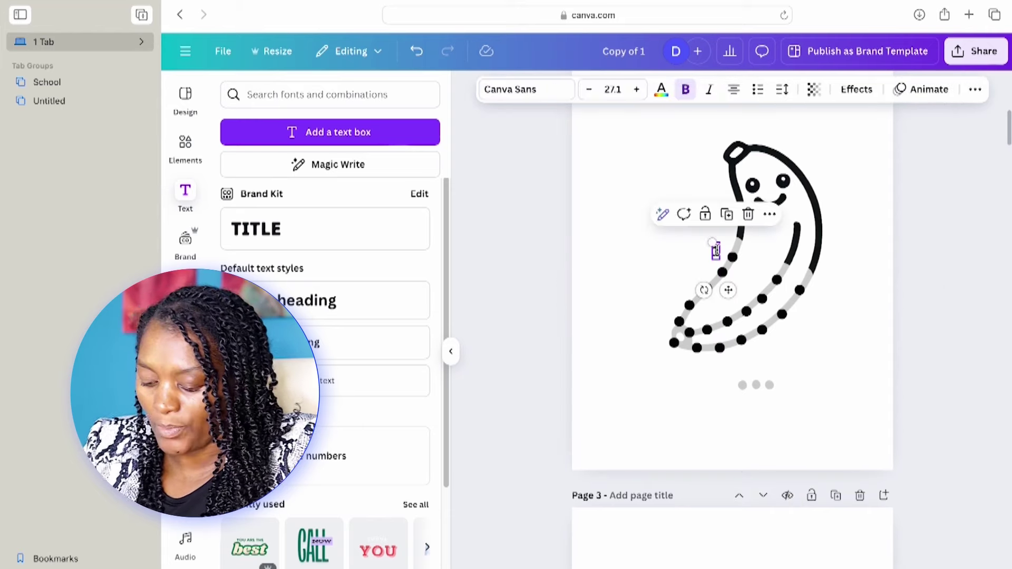
mouse_move(714, 253)
mouse_down()
mouse_move(719, 265)
mouse_move(710, 264)
mouse_up()
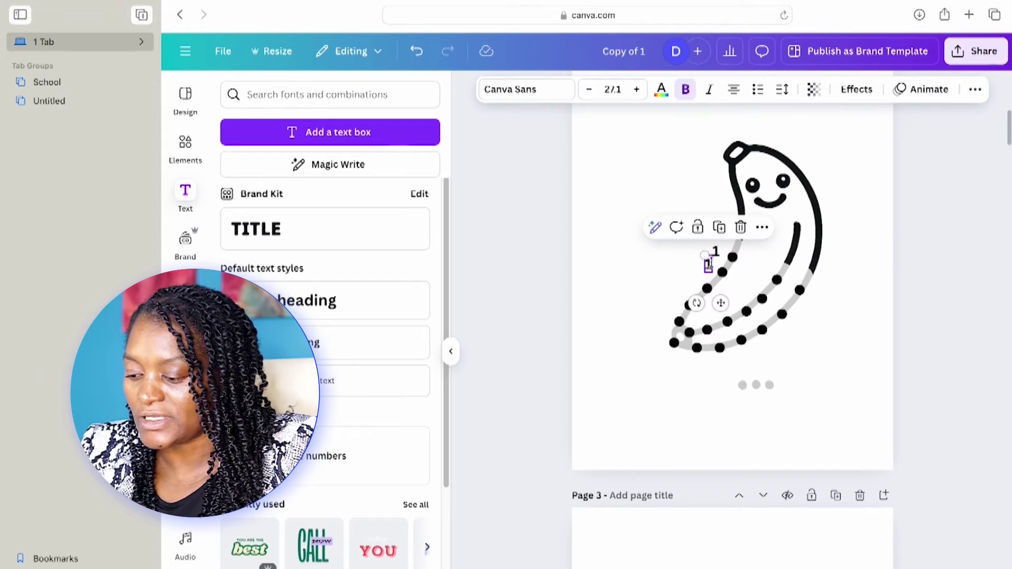
double_click(711, 263)
key(BackSpace)
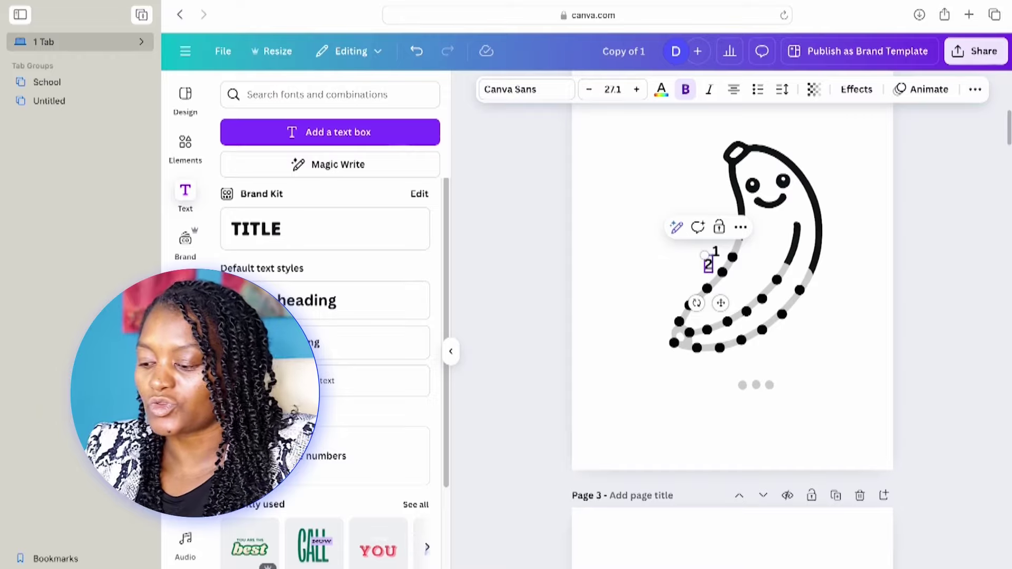